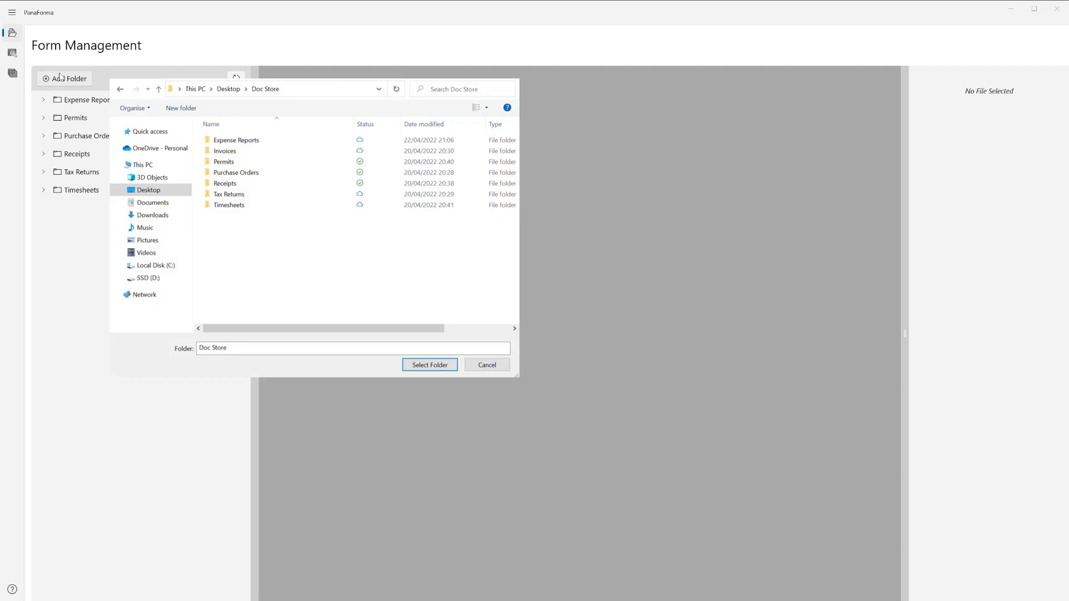
# Add the Invoices folder from Doc Store to the form folders and select it in the folder tree
pyautogui.click(224, 152)
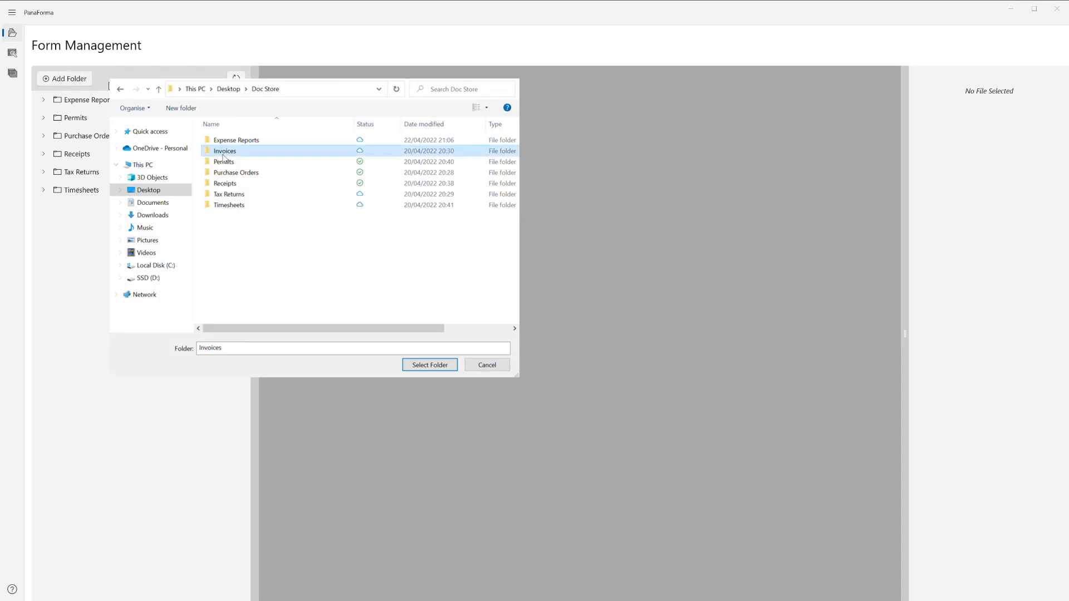
pyautogui.click(415, 366)
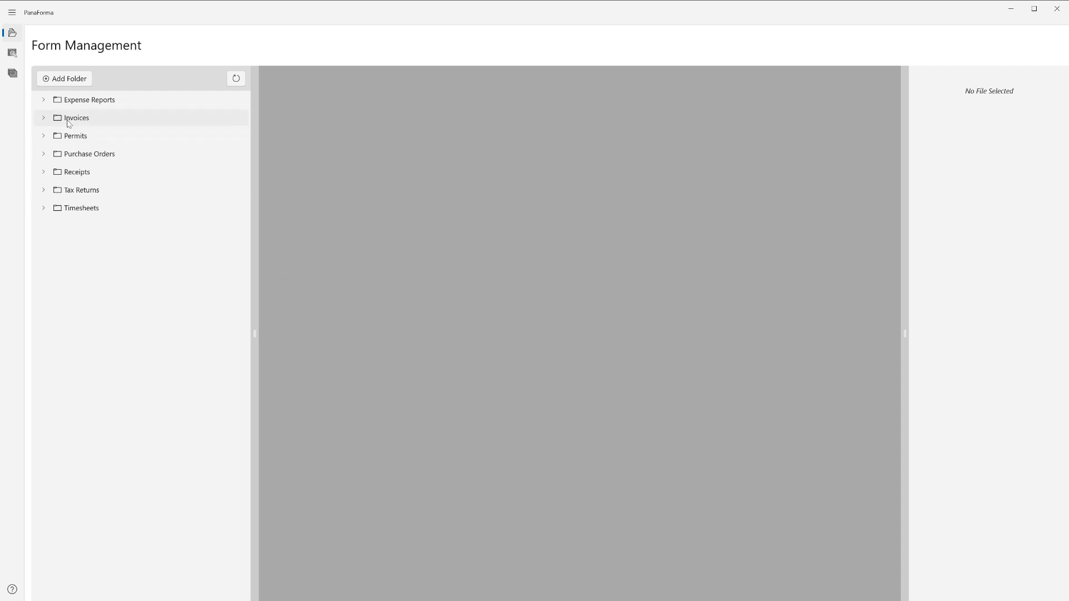
pyautogui.click(69, 123)
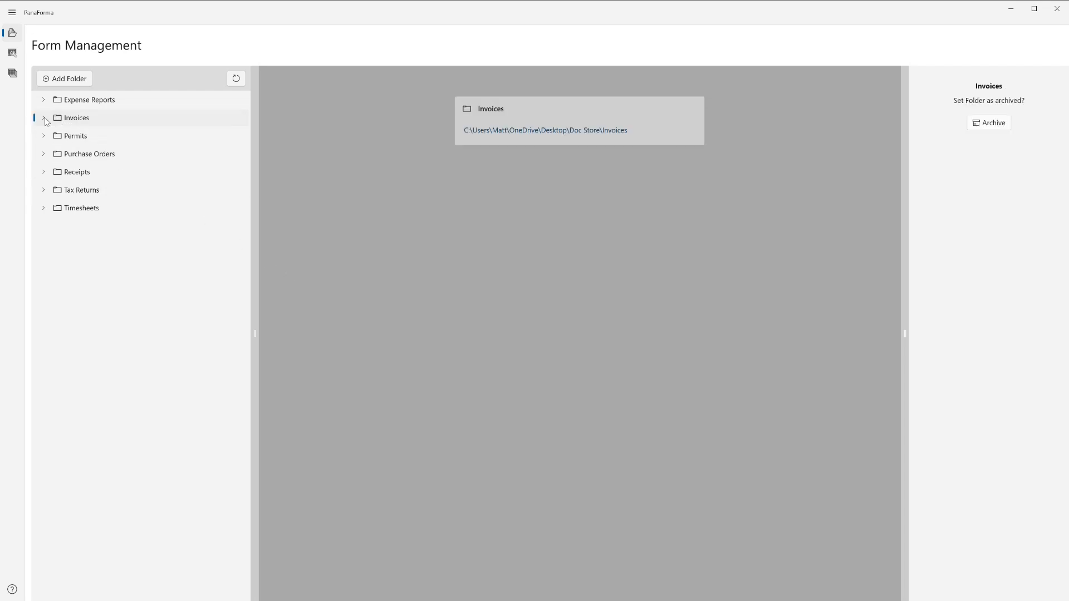
# Expand the Invoices folder through PanaComm to 2021 to list that year's invoice files
pyautogui.click(44, 118)
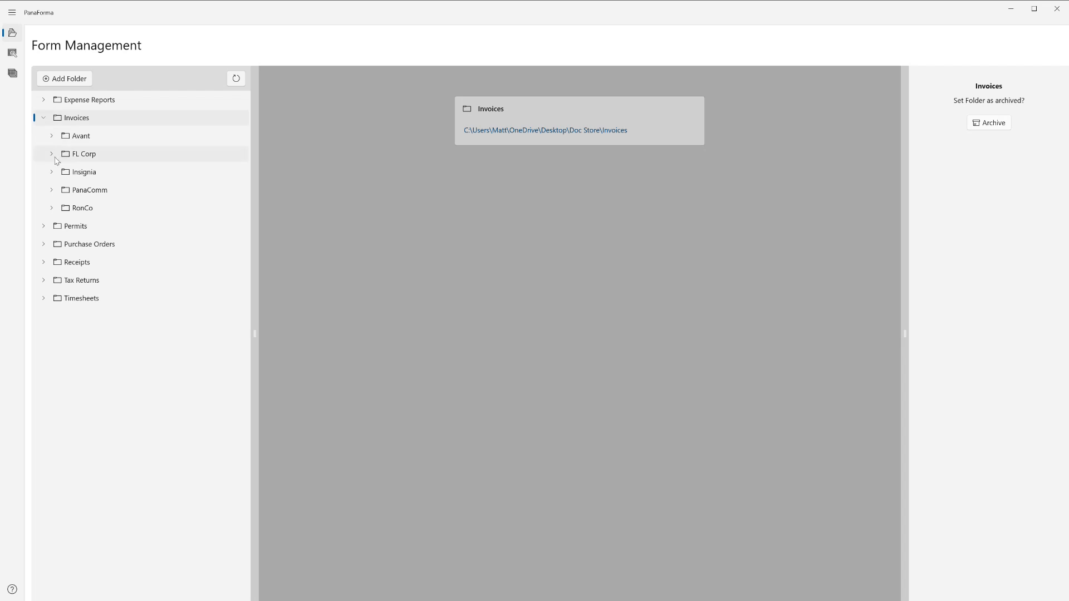
pyautogui.click(53, 190)
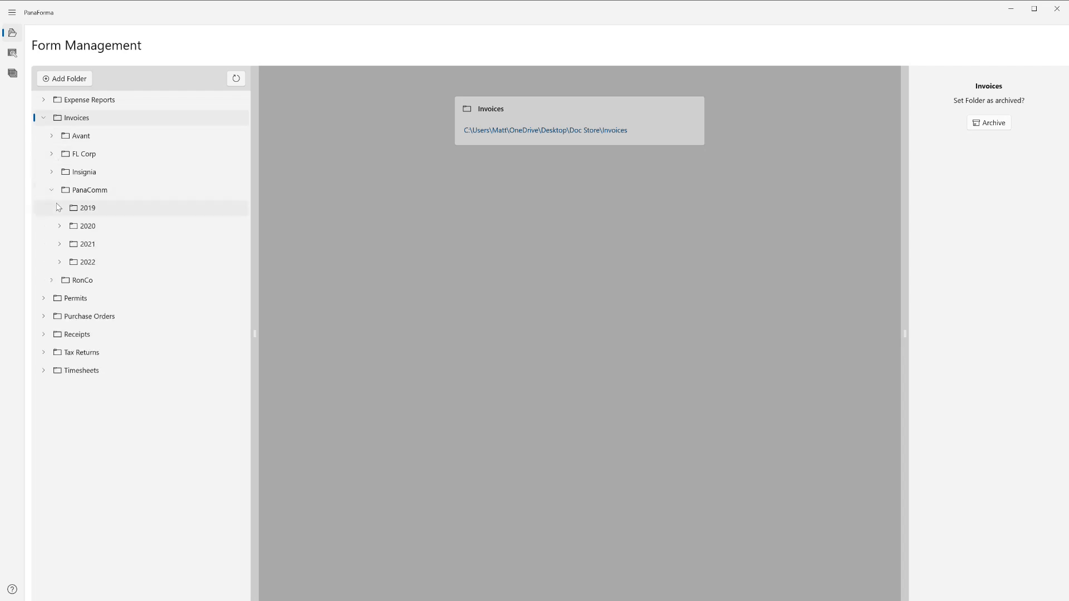
pyautogui.click(60, 244)
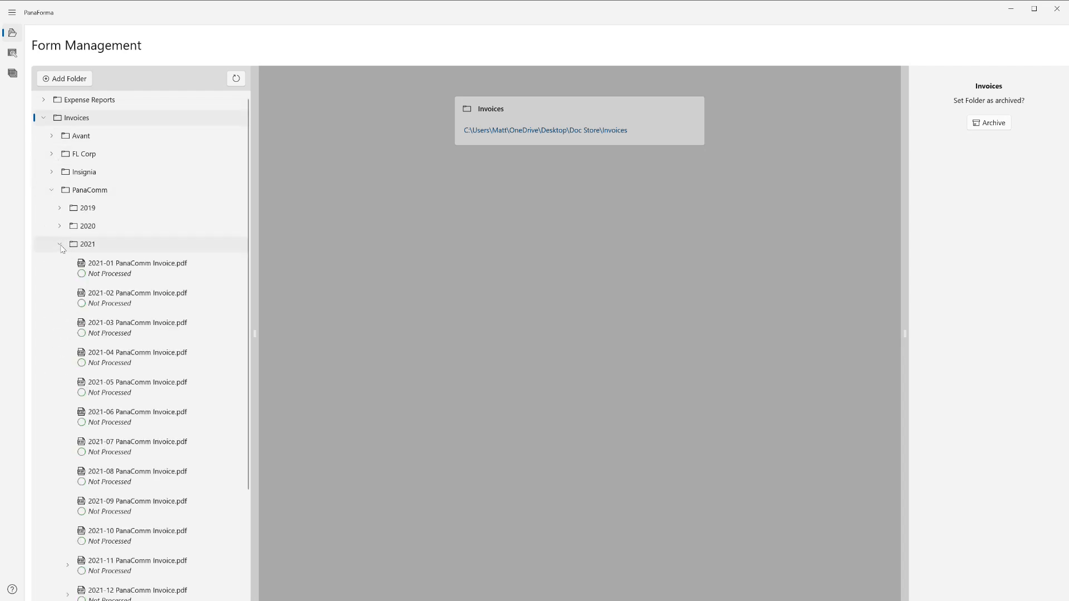
pyautogui.scroll(-5, 112, 167)
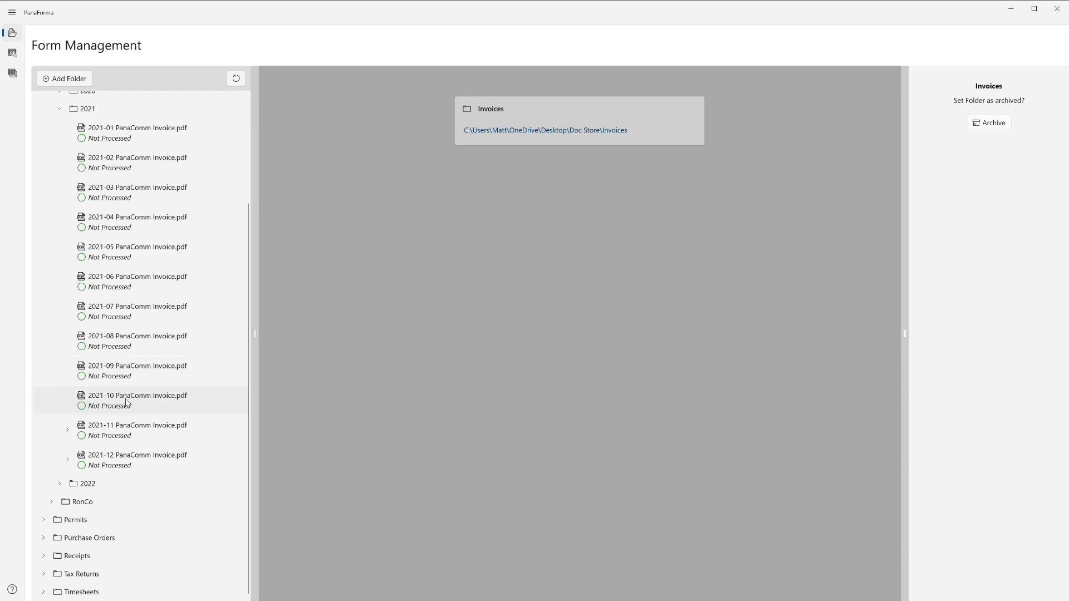
# Open 2021-01 PanaComm Invoice.pdf and create a new template from it named PanaComm Invoice
pyautogui.click(134, 133)
pyautogui.click(947, 263)
pyautogui.write('PanaComm Invoice')
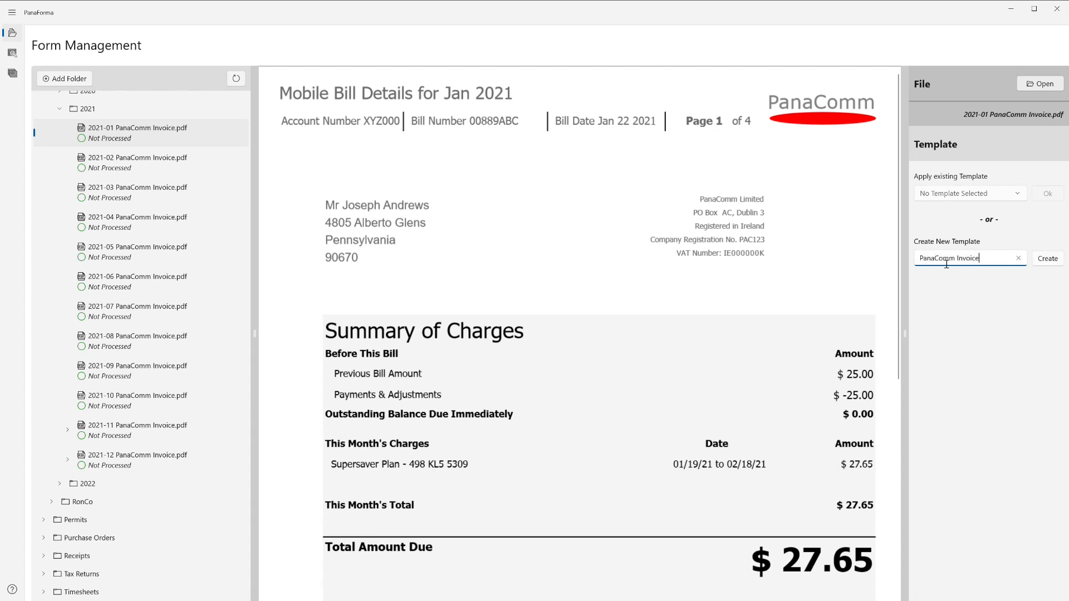
pyautogui.click(1043, 262)
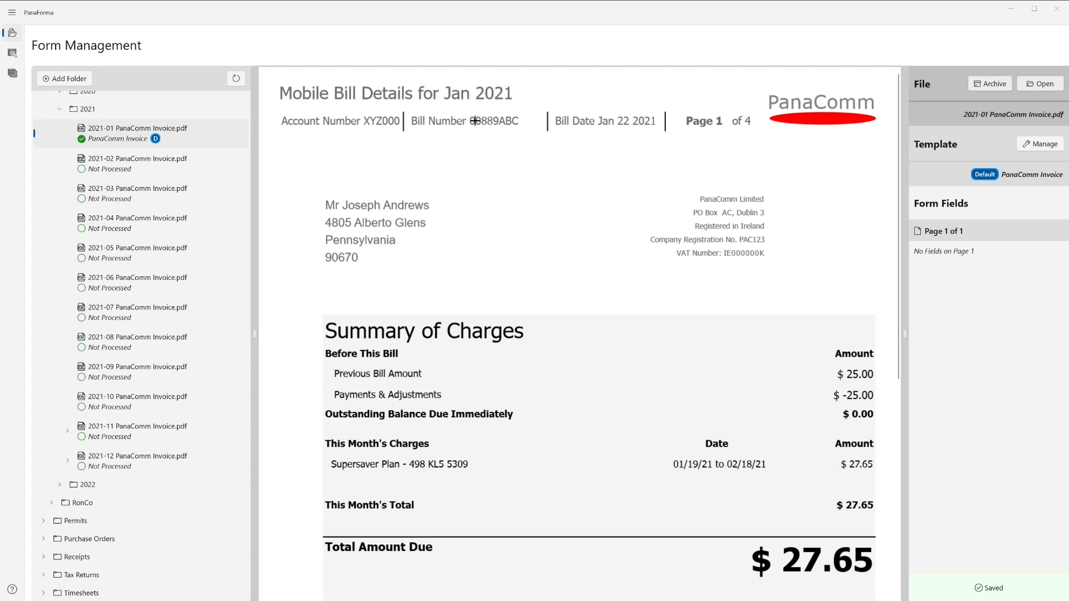
# Draw form fields over the bill number, the bill date and the subscriber's name on the invoice
pyautogui.moveTo(477, 121); pyautogui.dragTo(544, 139)
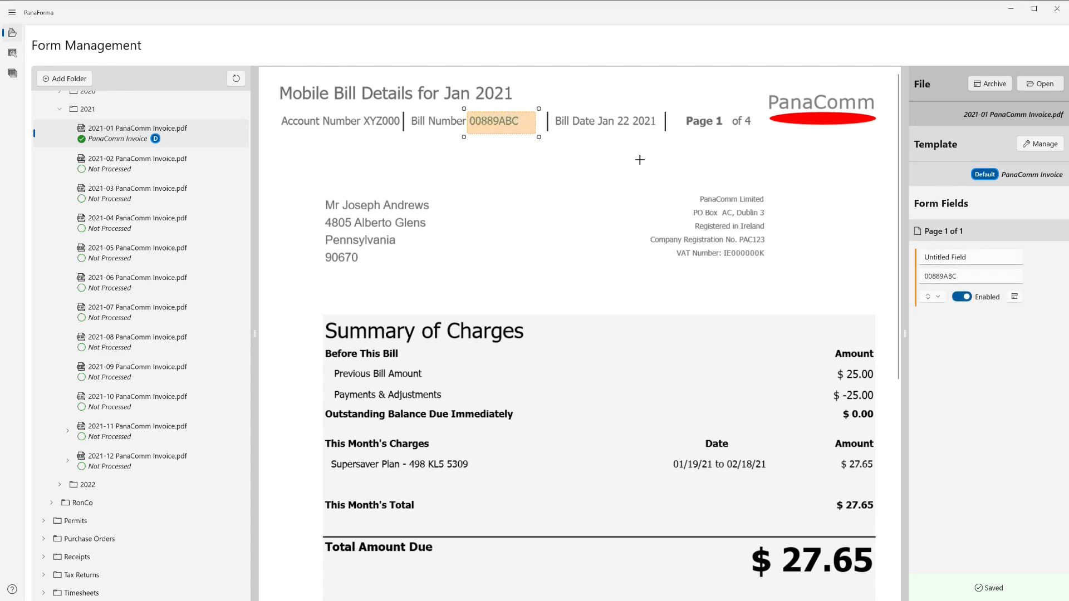
pyautogui.moveTo(596, 111); pyautogui.dragTo(667, 137)
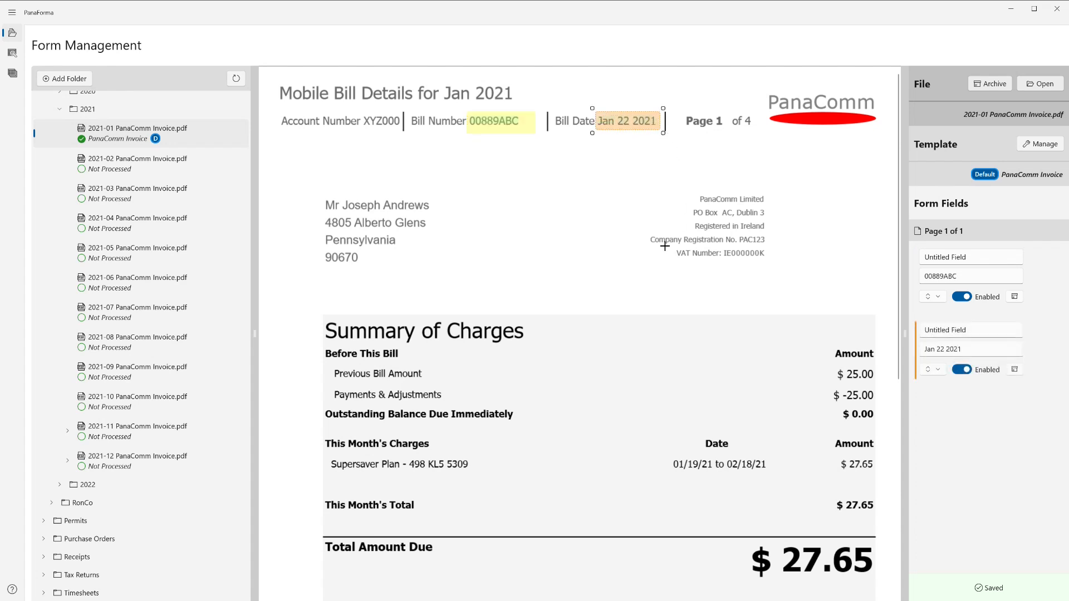
pyautogui.moveTo(323, 197); pyautogui.dragTo(442, 221)
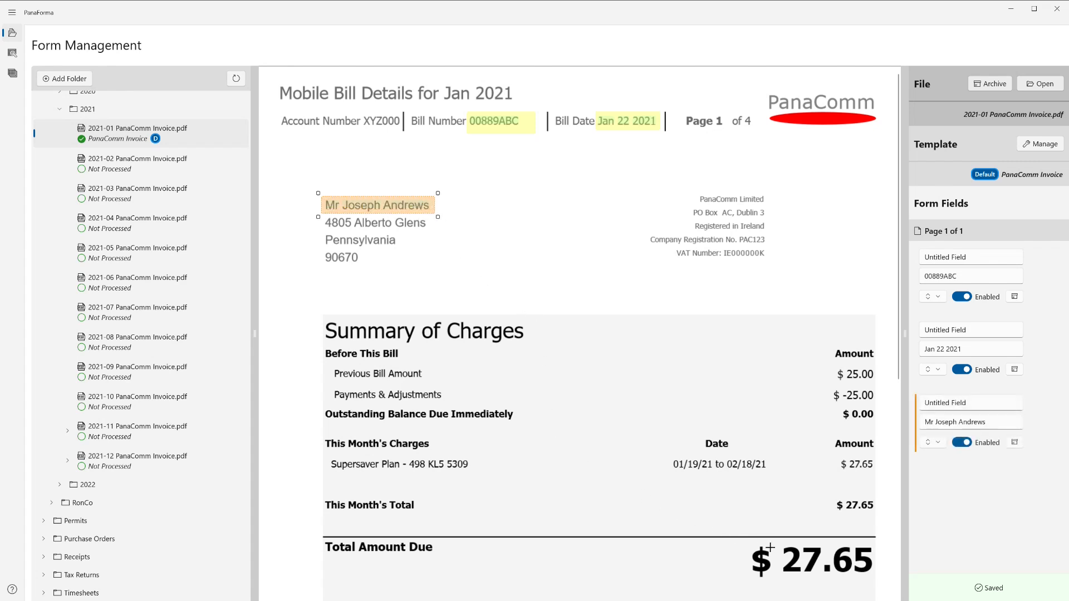
# Draw form fields over the payment date in the Direct Debit notice and over the large Total Amount Due figure
pyautogui.scroll(-1, 757, 543)
pyautogui.scroll(1, 746, 538)
pyautogui.scroll(-2, 745, 538)
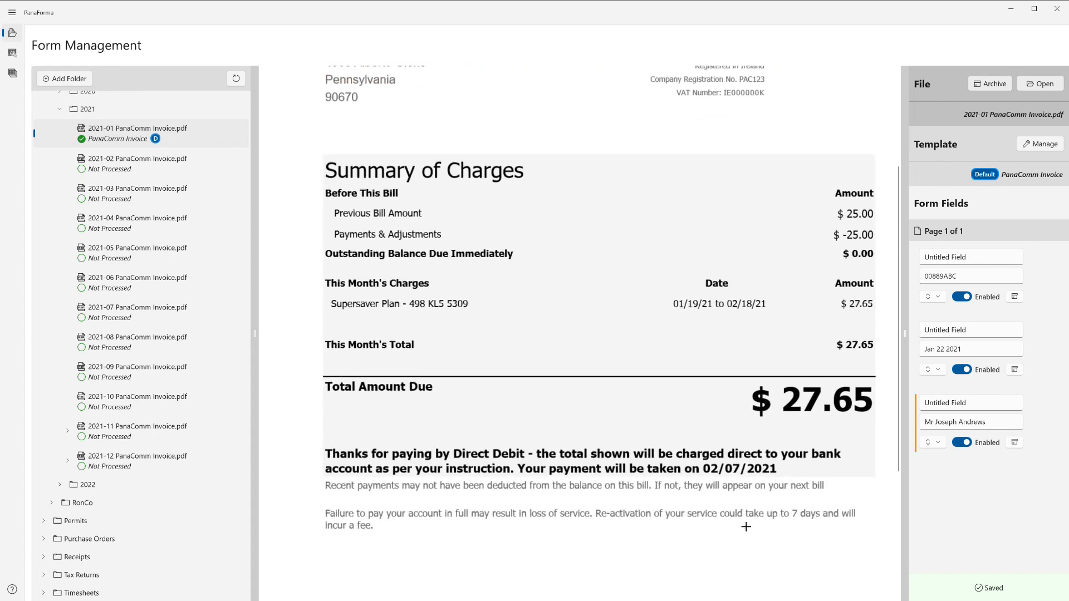
pyautogui.moveTo(701, 461); pyautogui.dragTo(785, 483)
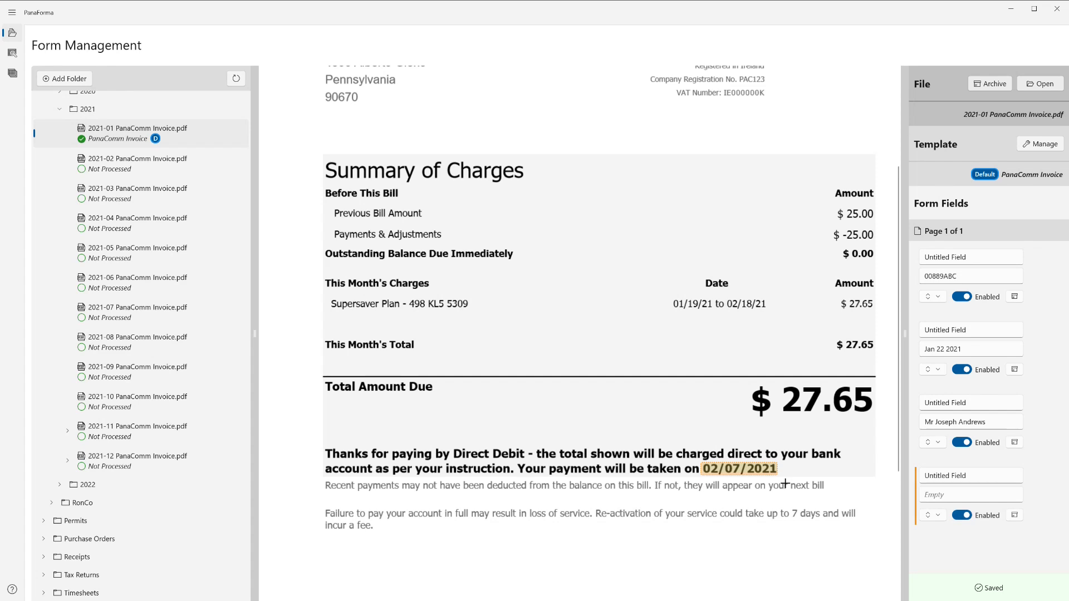
pyautogui.moveTo(750, 381); pyautogui.dragTo(877, 418)
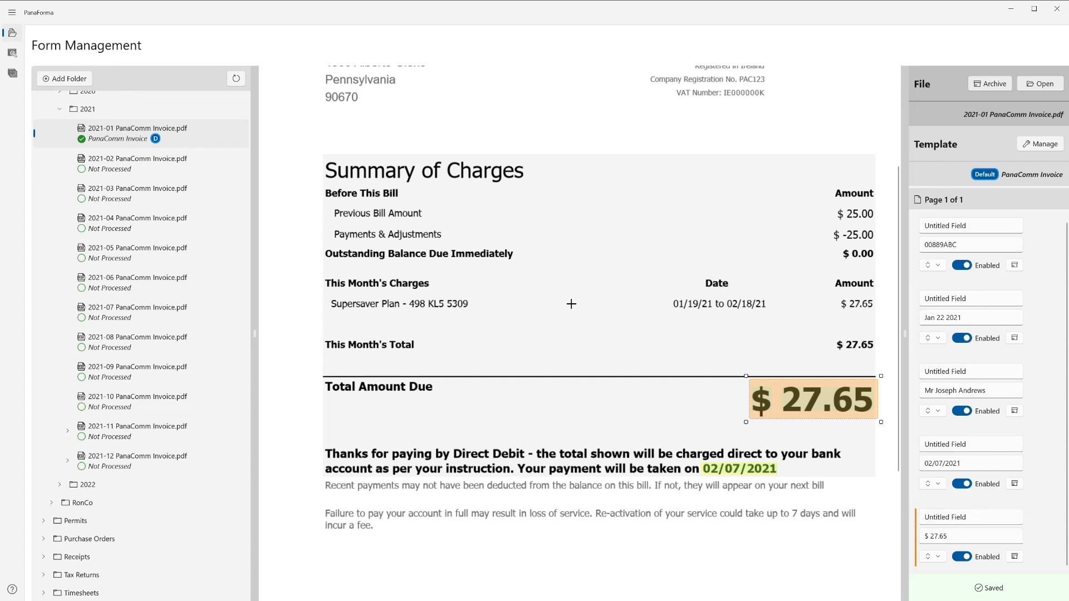
# Shrink the bill number field so it fits closely around the number in the invoice header
pyautogui.scroll(3, 570, 300)
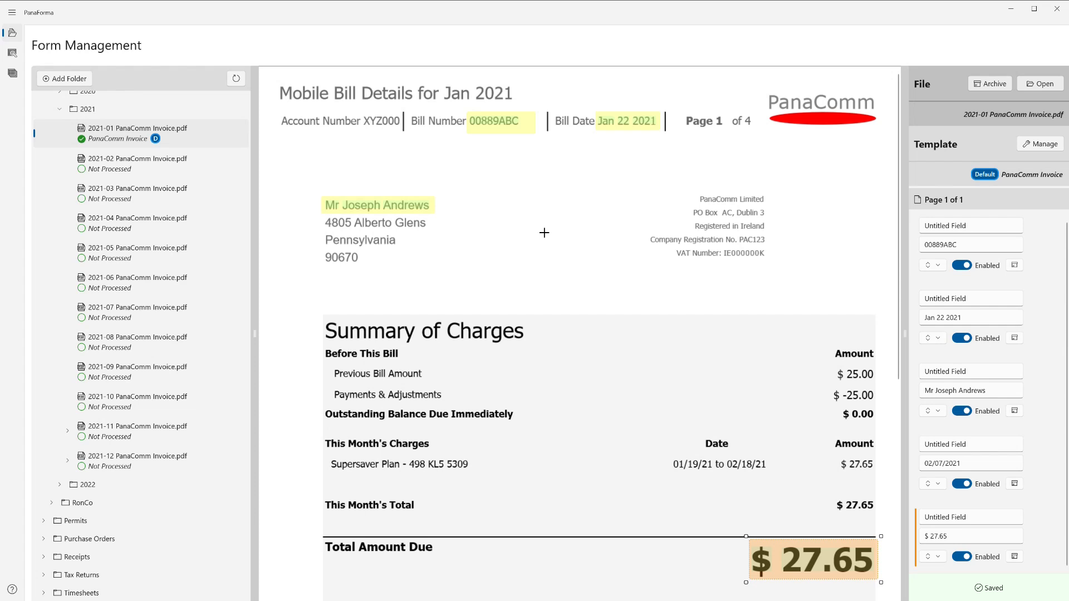
pyautogui.click(509, 129)
pyautogui.moveTo(539, 139); pyautogui.dragTo(511, 127)
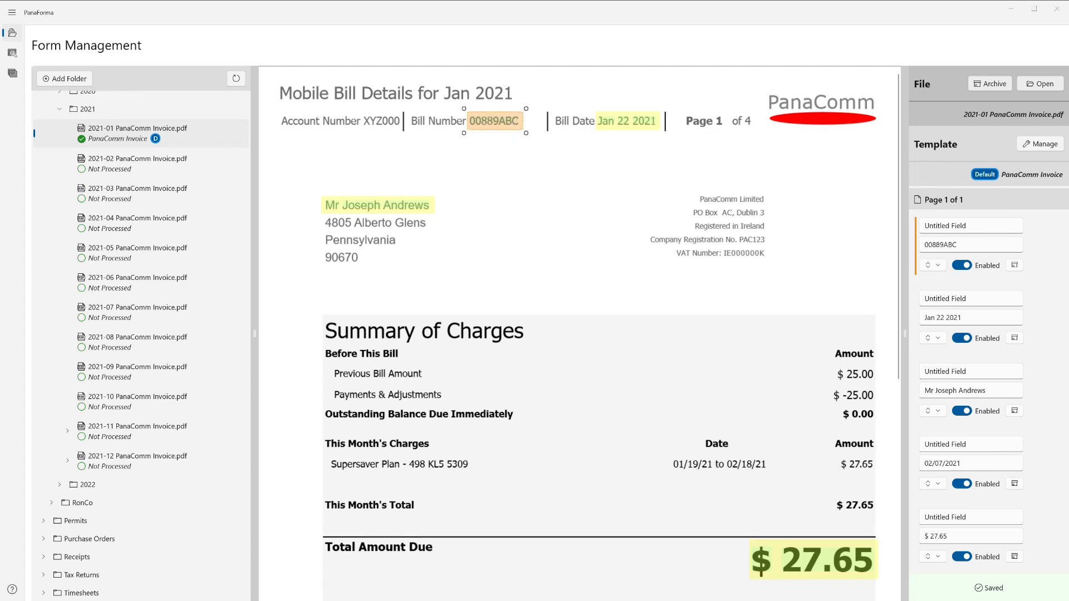
# Name the bill number field Bill No., the bill date field Bill Date and the customer name field Subscriber Name
pyautogui.click(978, 226)
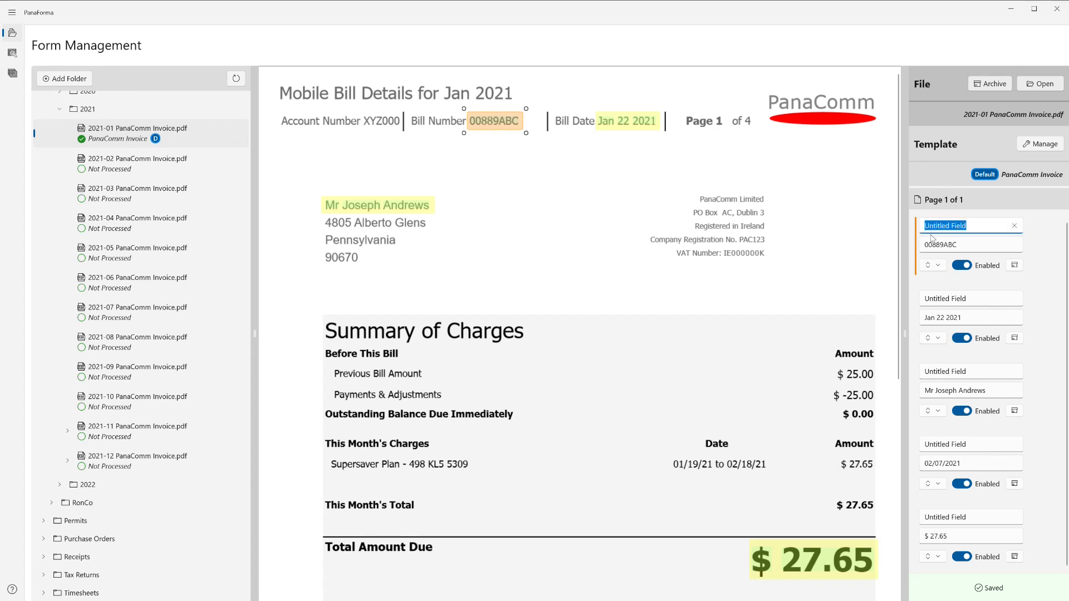
pyautogui.write('Bill No.')
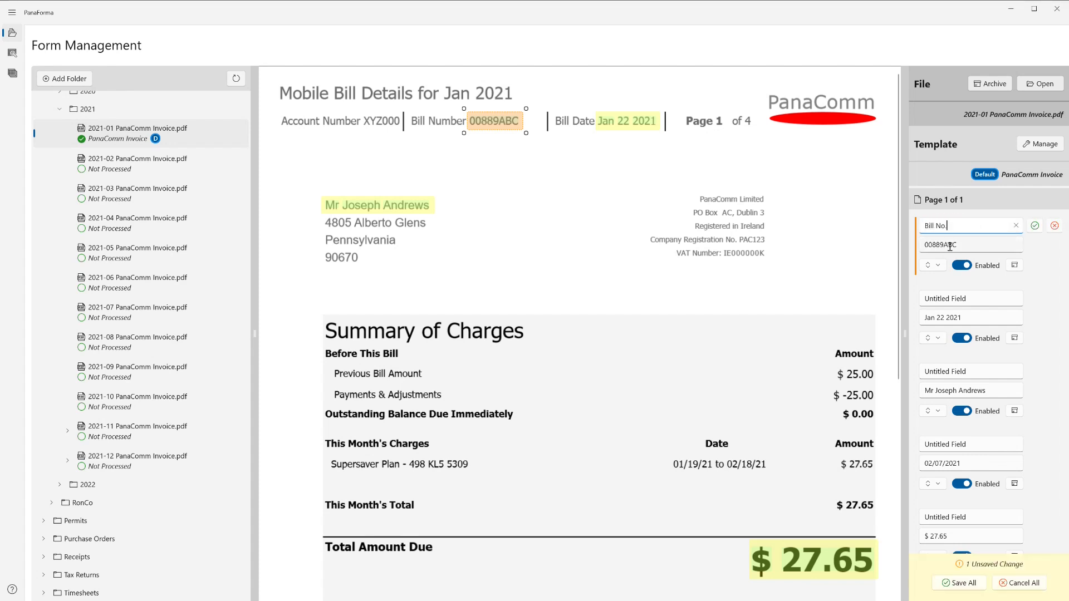
pyautogui.click(949, 298)
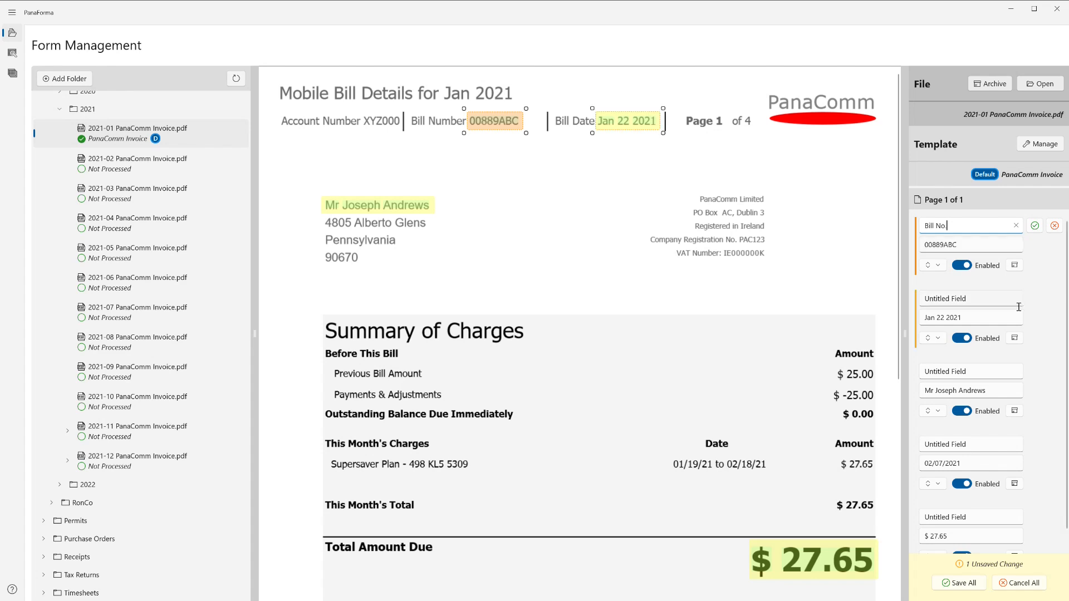
pyautogui.write('Bill Date')
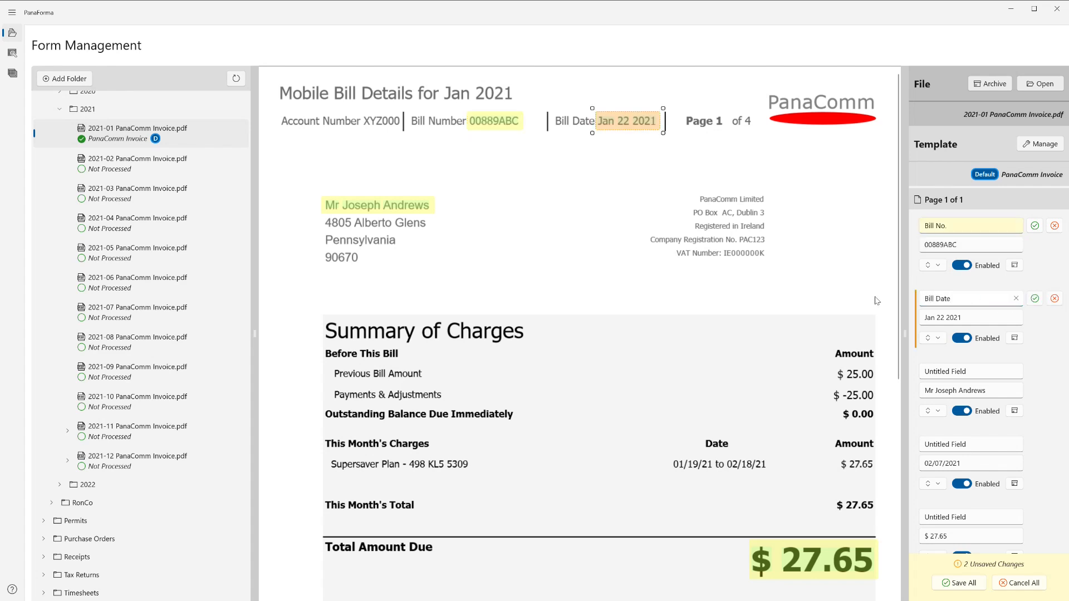
pyautogui.click(983, 376)
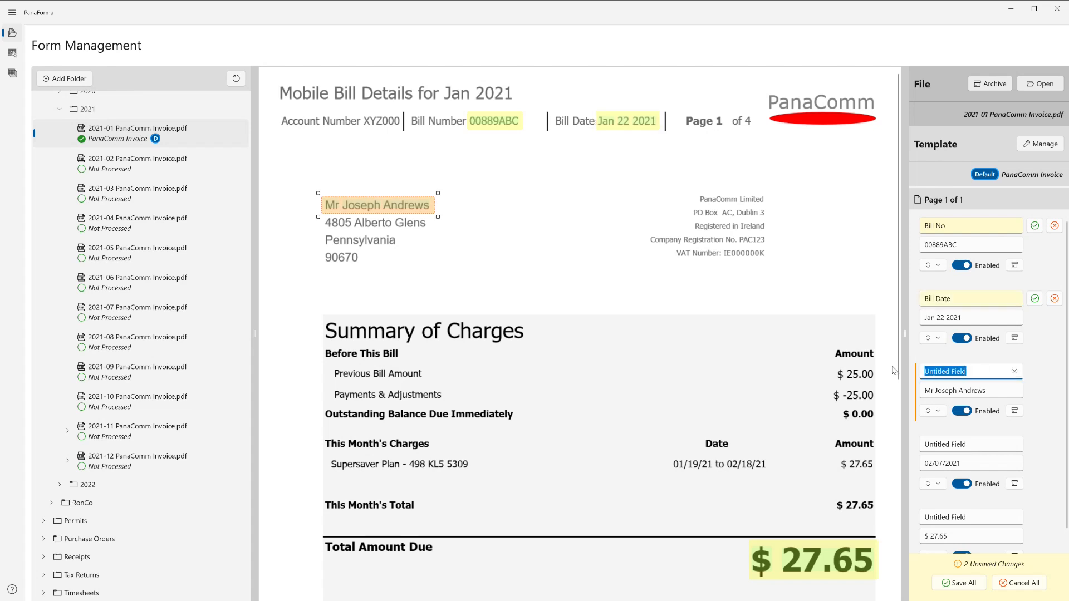
pyautogui.write('Subscriber')
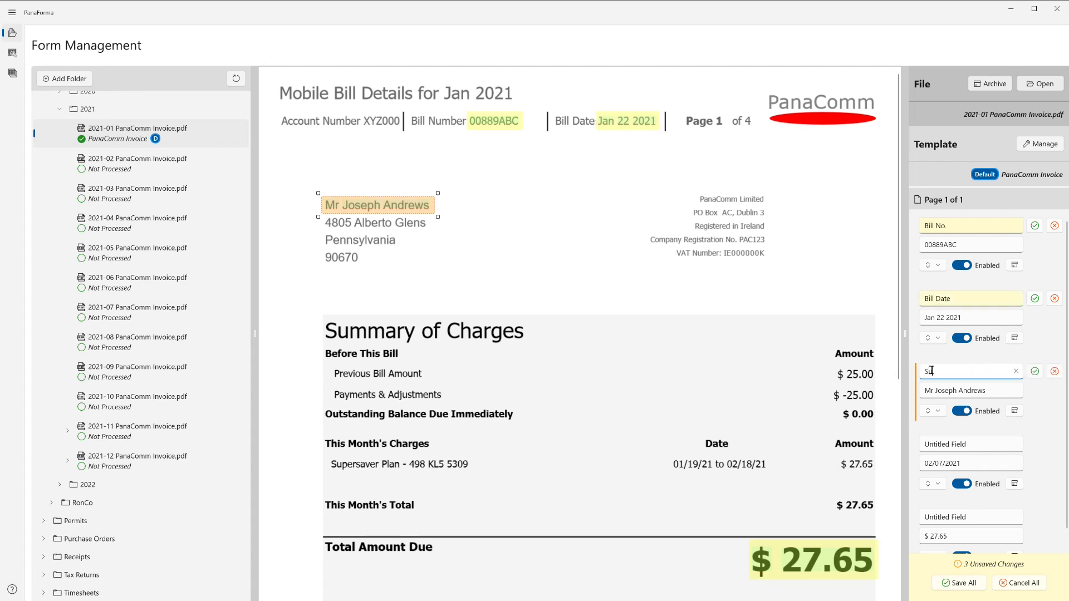
pyautogui.write(' Name')
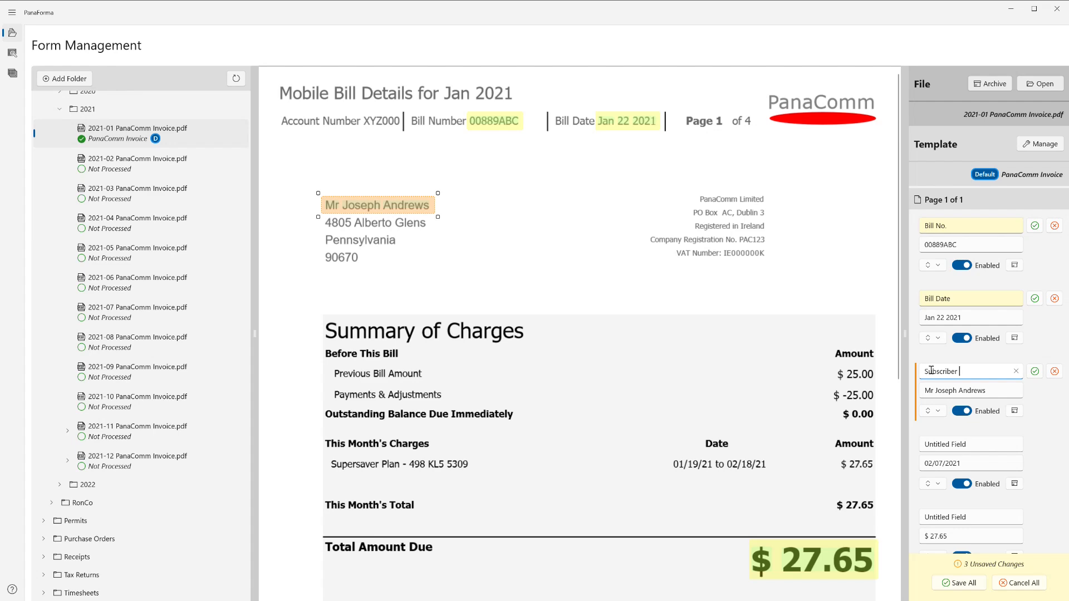
# Name the payment date field Charge Date and the amount due field Total, and save all field changes
pyautogui.click(975, 445)
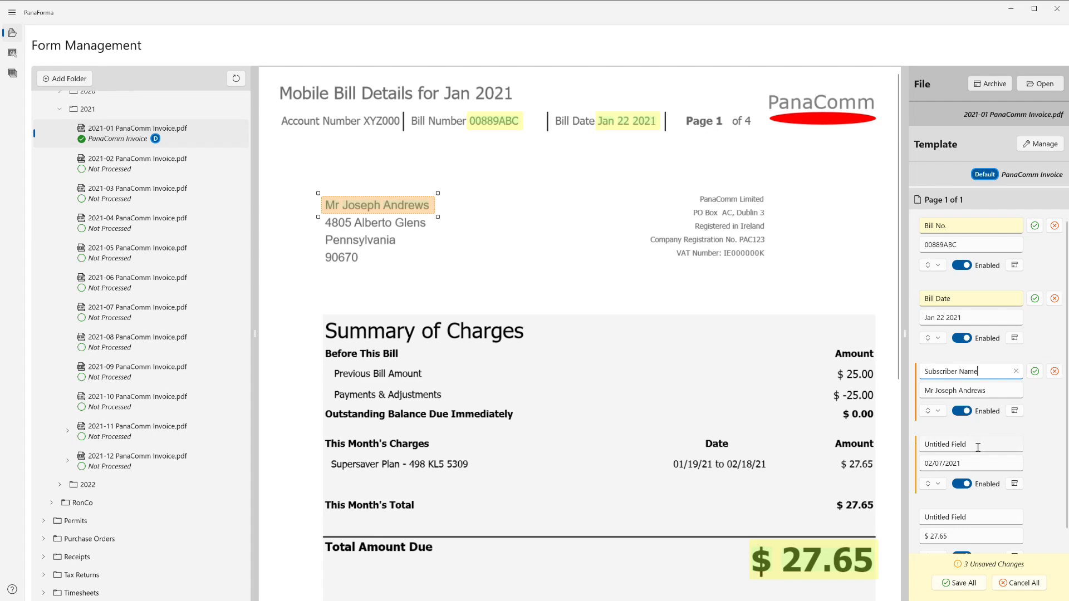
pyautogui.write('Char')
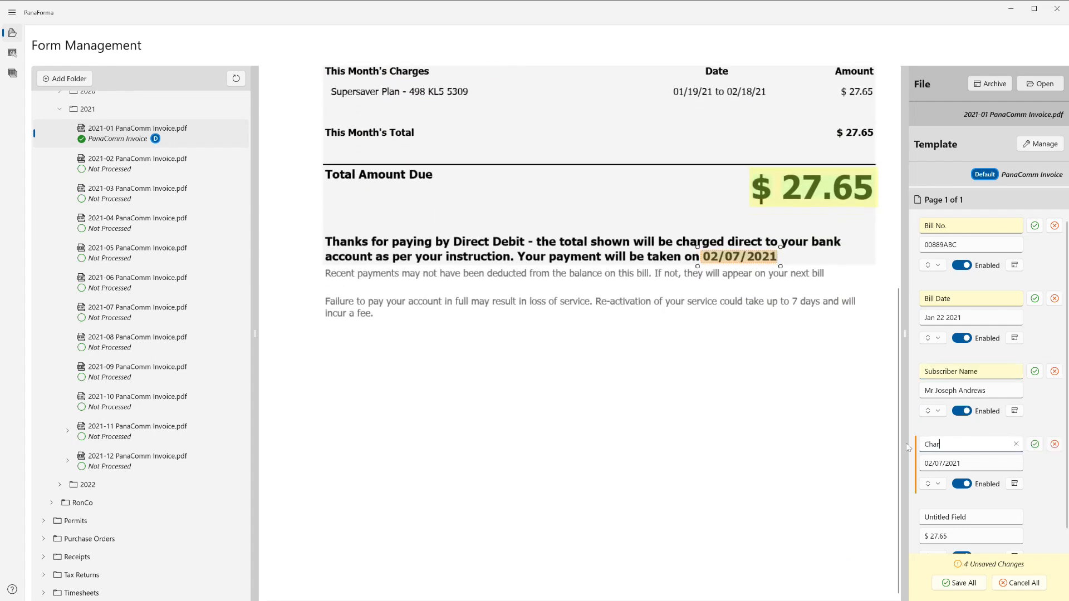
pyautogui.write('ge Date')
pyautogui.click(951, 517)
pyautogui.write('Total')
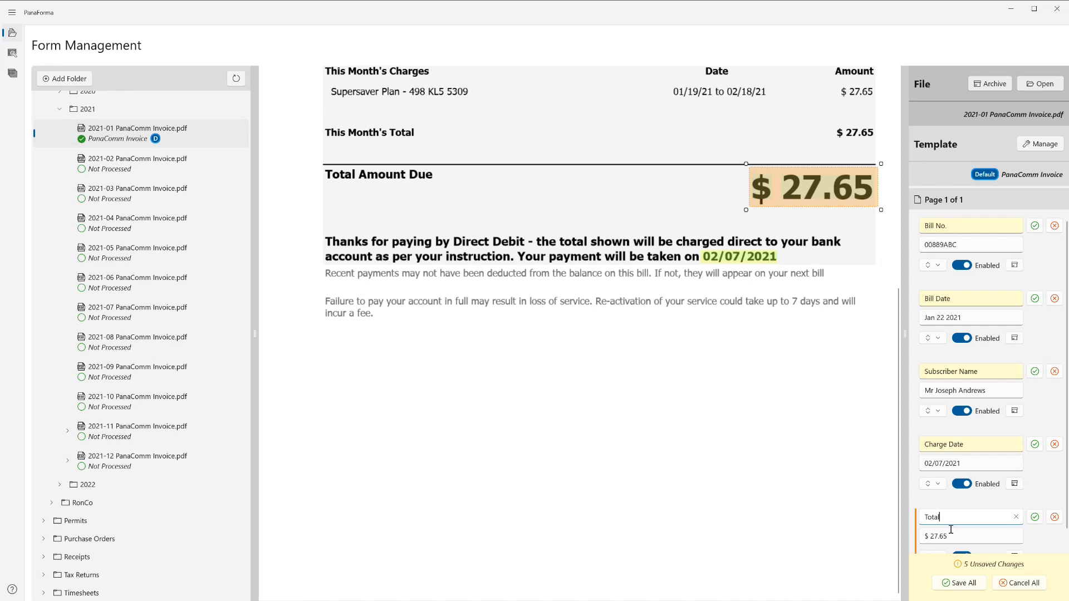
pyautogui.click(955, 583)
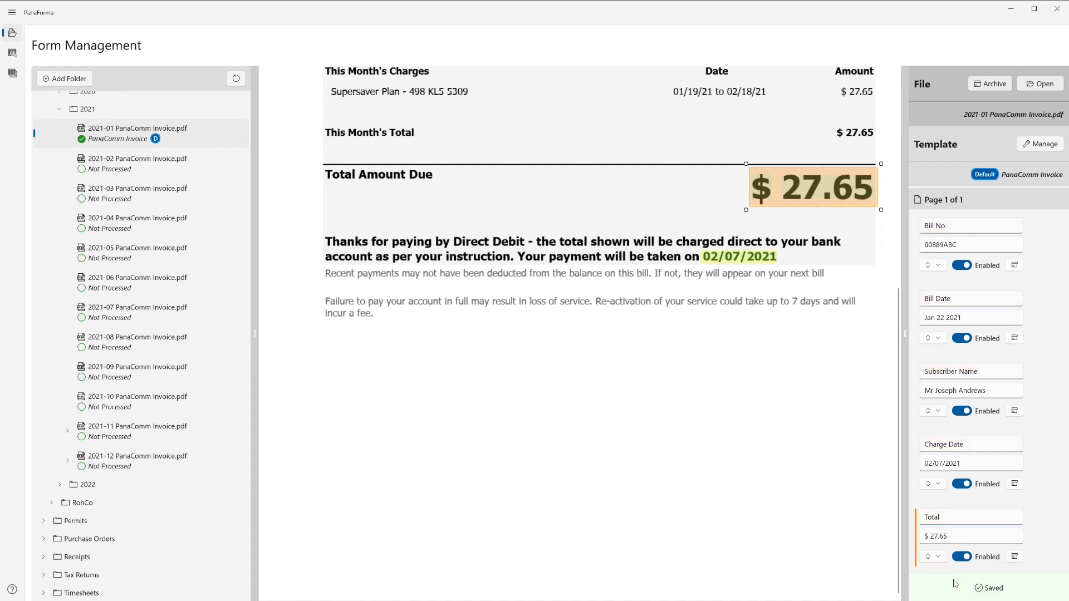
# Bulk-apply the PanaComm Invoice template to the unprocessed files in the PanaComm 2021 folder, without sub-folders
pyautogui.scroll(6, 828, 494)
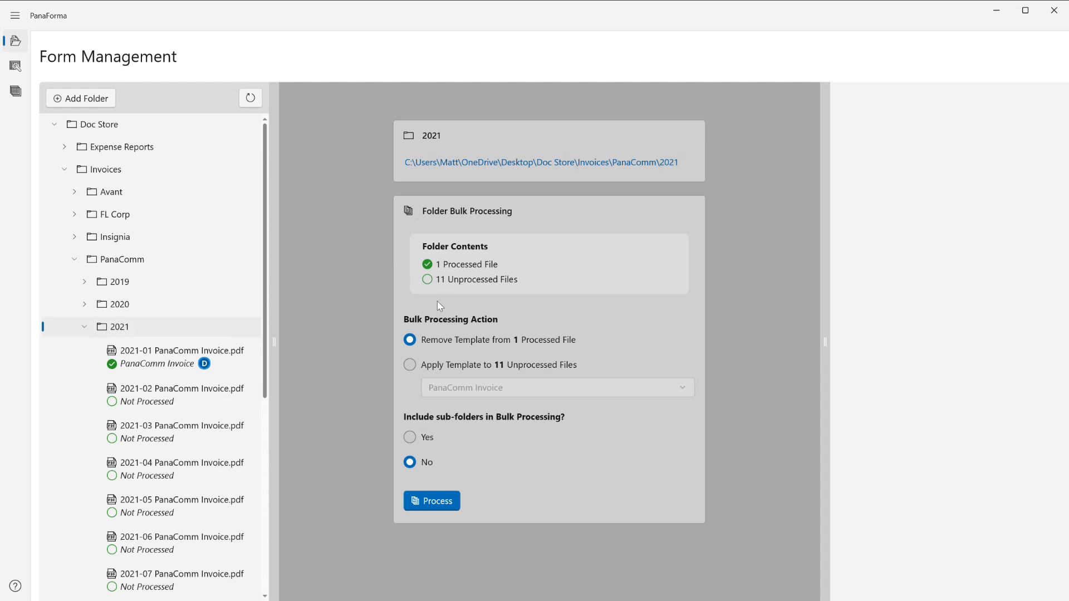
pyautogui.click(410, 365)
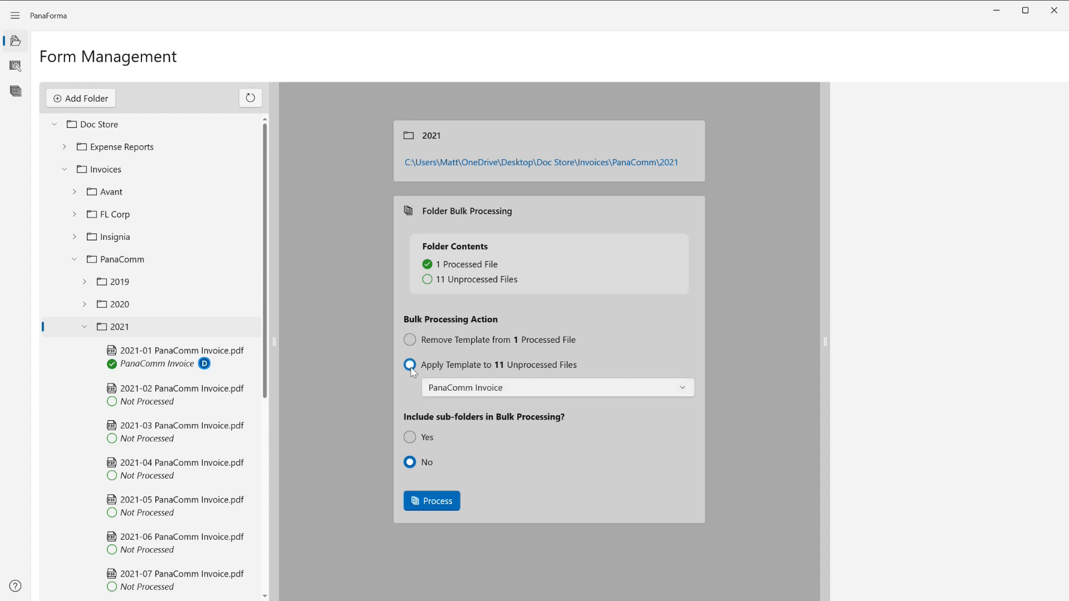
pyautogui.click(417, 502)
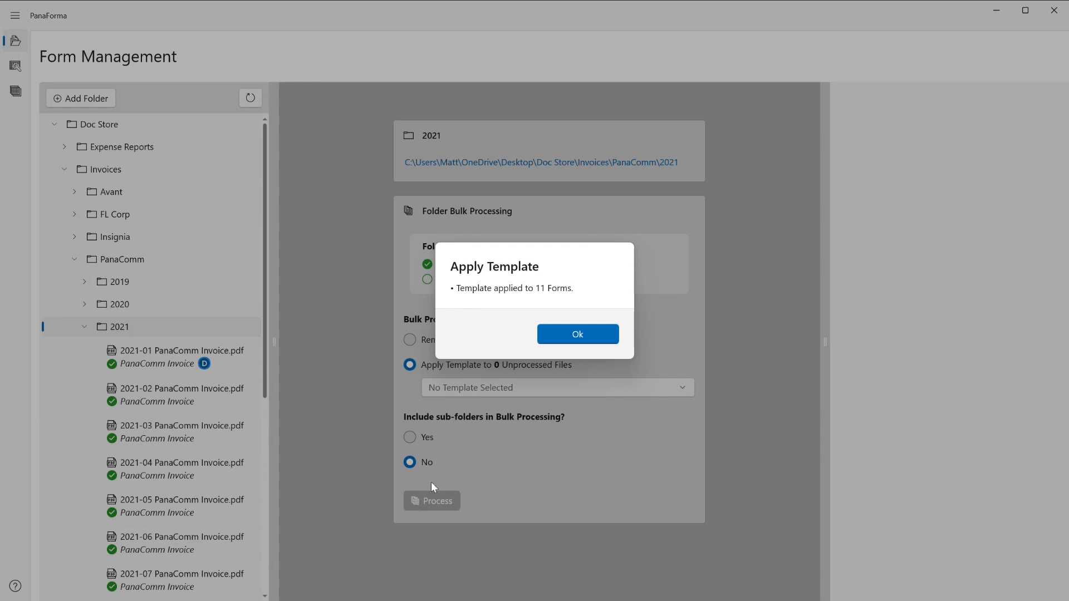
pyautogui.click(568, 340)
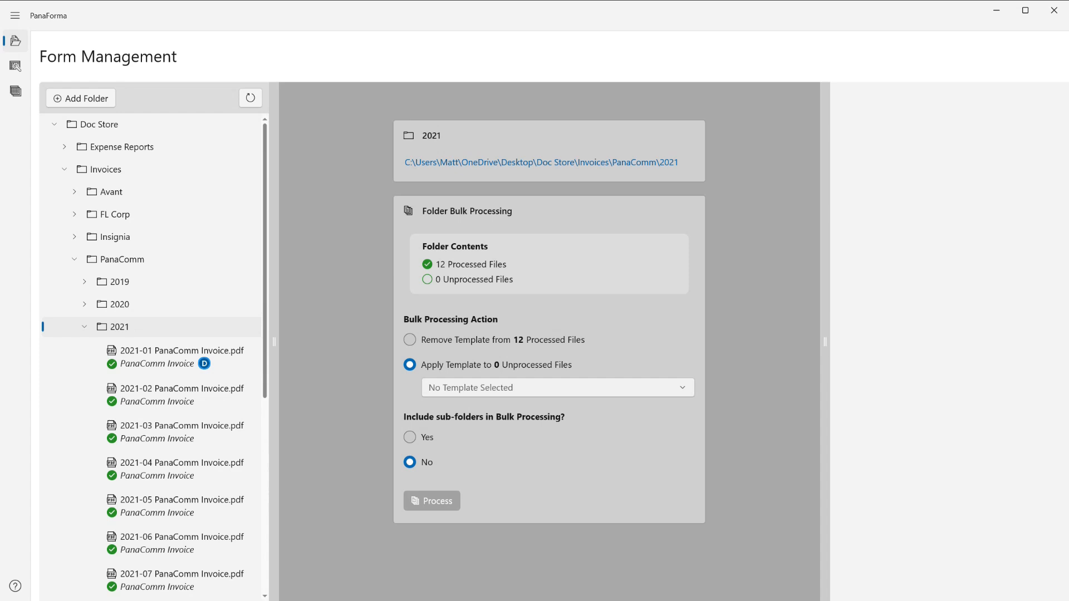
# Load the data extract for the PanaComm Invoice template and sort its rows by sequence number in ascending order
pyautogui.click(16, 91)
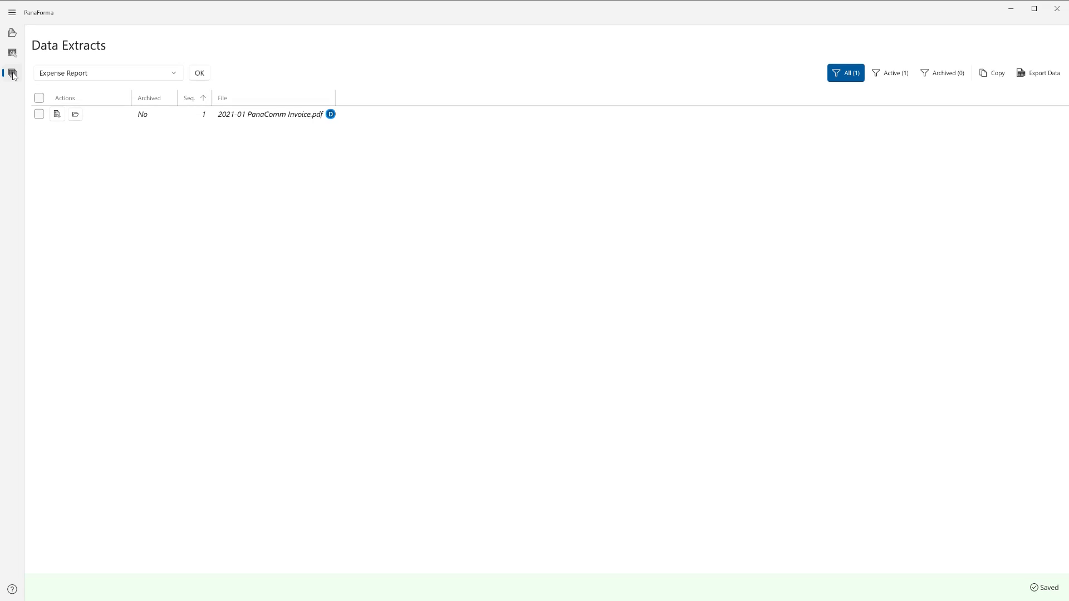
pyautogui.click(122, 75)
pyautogui.click(119, 94)
pyautogui.click(200, 73)
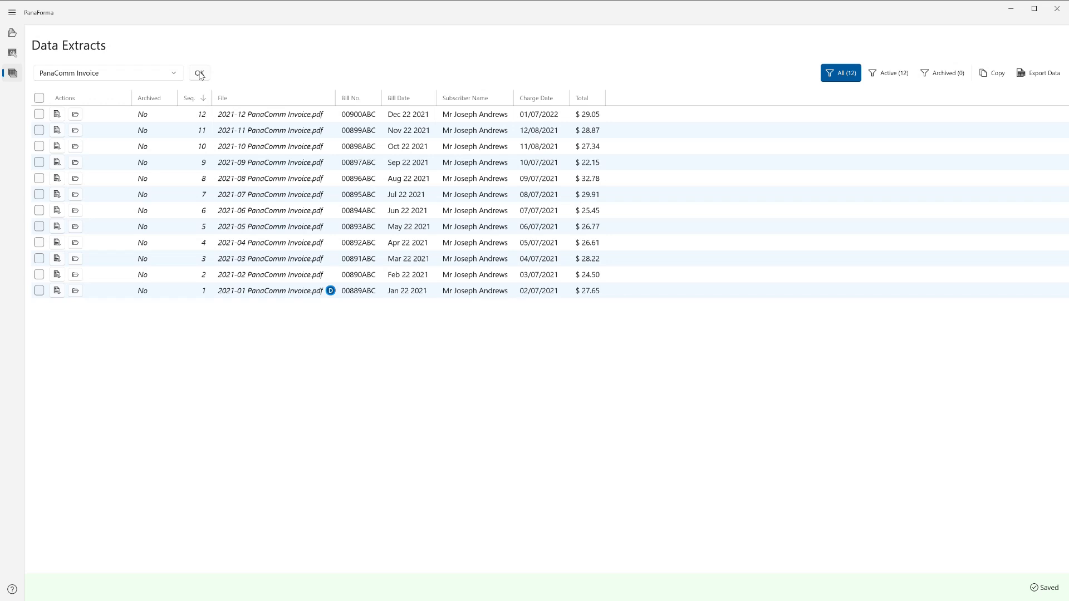
pyautogui.click(194, 100)
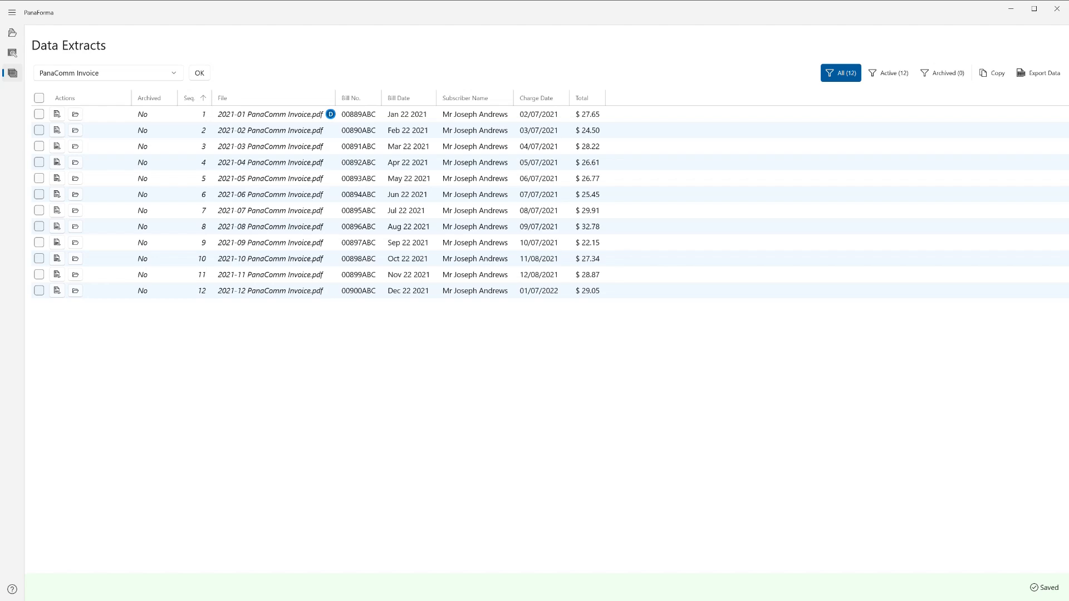
# Set up an Excel Workbook (*.xlsx) export of all rows with selected columns, excluding Archived and File Path
pyautogui.click(1028, 76)
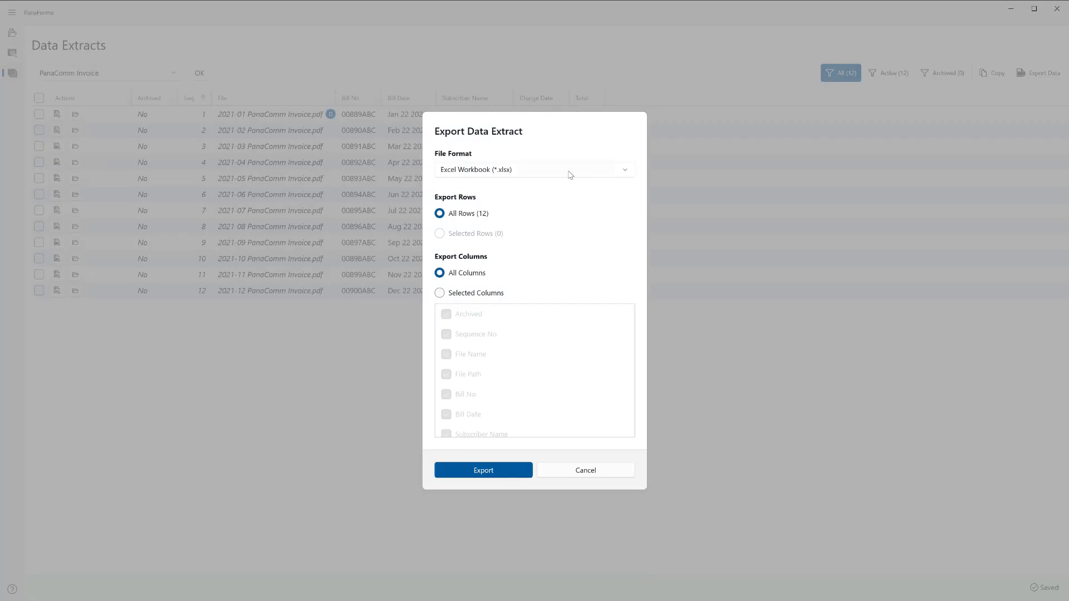
pyautogui.click(536, 171)
pyautogui.click(542, 170)
pyautogui.click(464, 299)
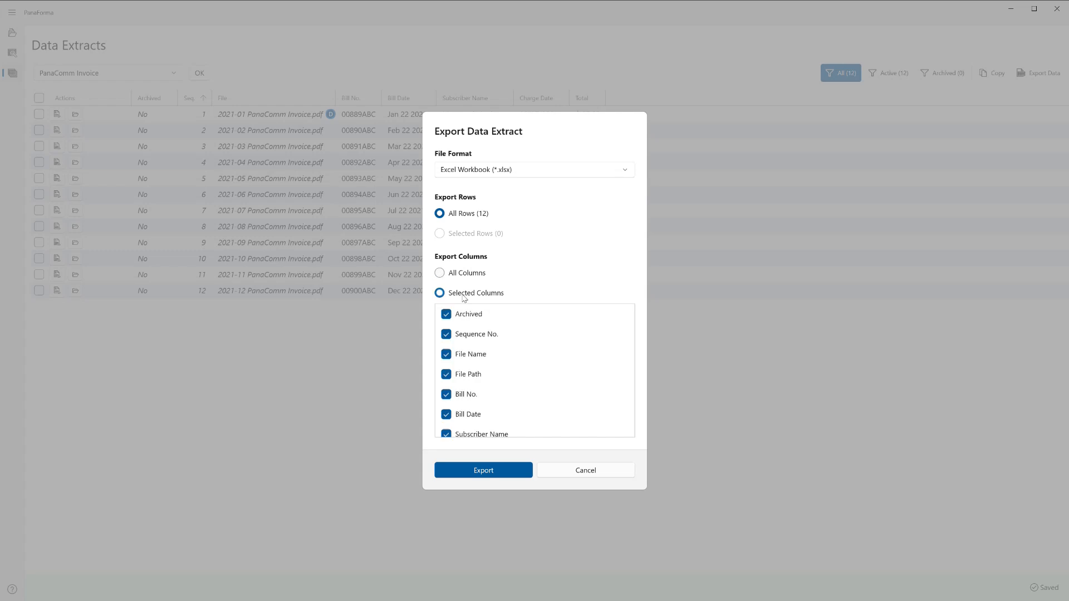
pyautogui.click(464, 316)
pyautogui.click(462, 379)
# Export the data extract to the Invoices folder as 2021 PanaComm Invoices.xlsx
pyautogui.click(483, 470)
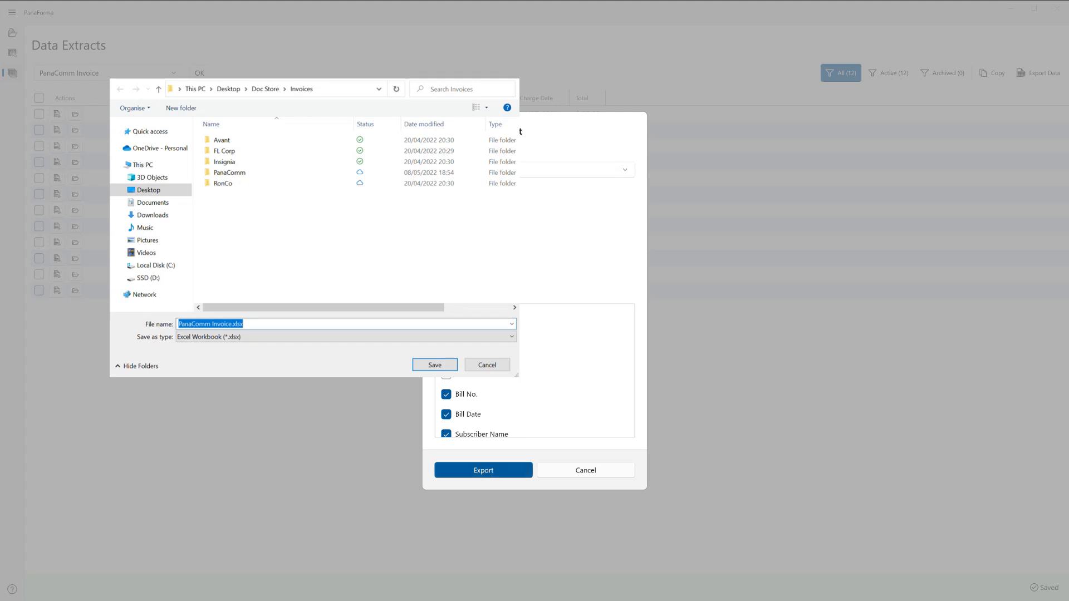
pyautogui.press('End')
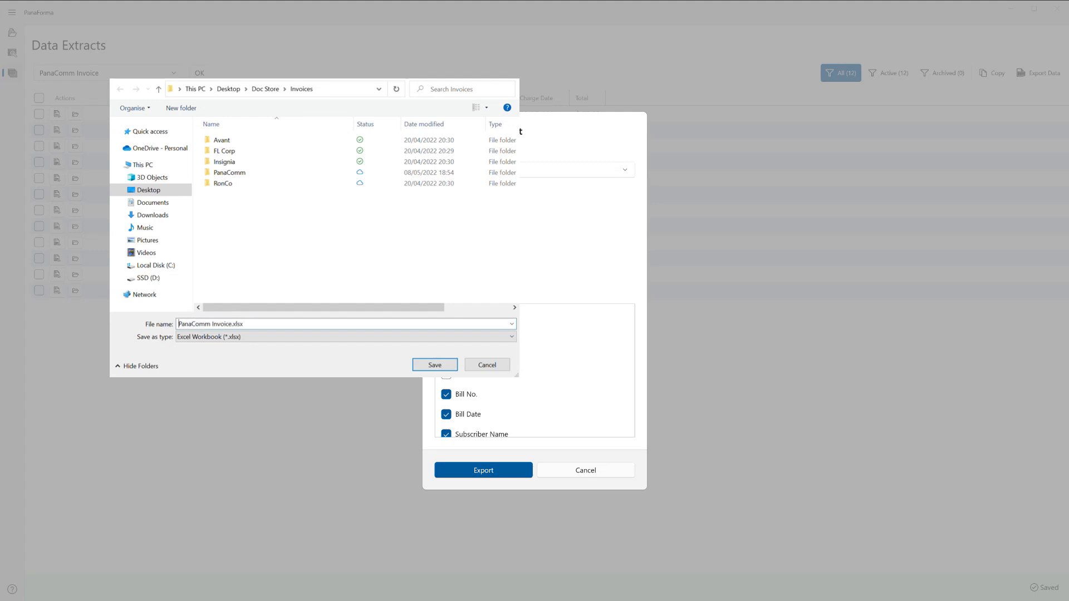
pyautogui.press('Home')
pyautogui.write('2021 ')
pyautogui.write('s')
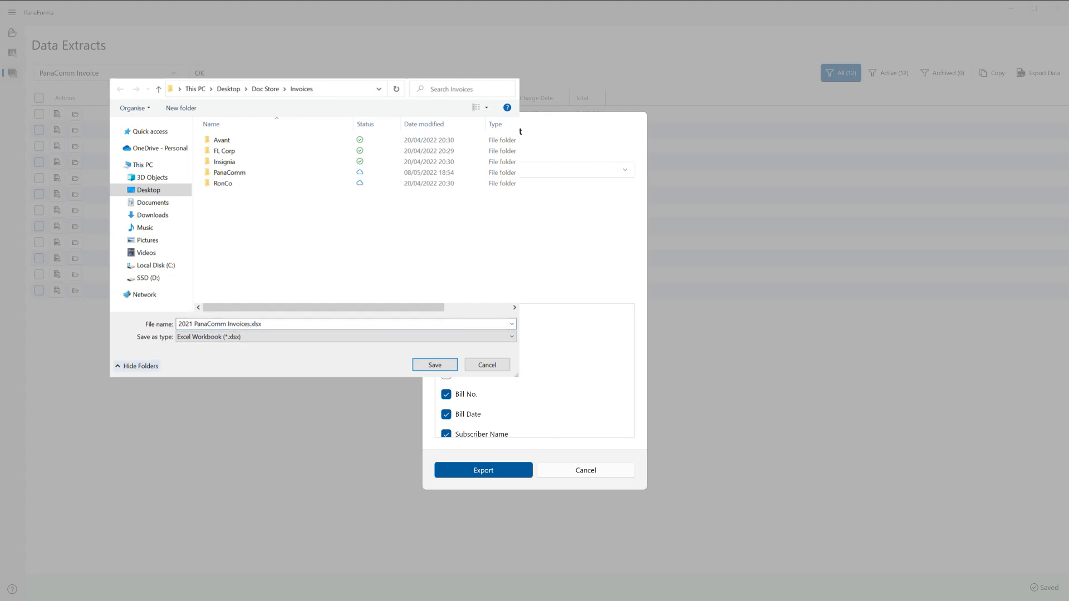
pyautogui.press('Return')
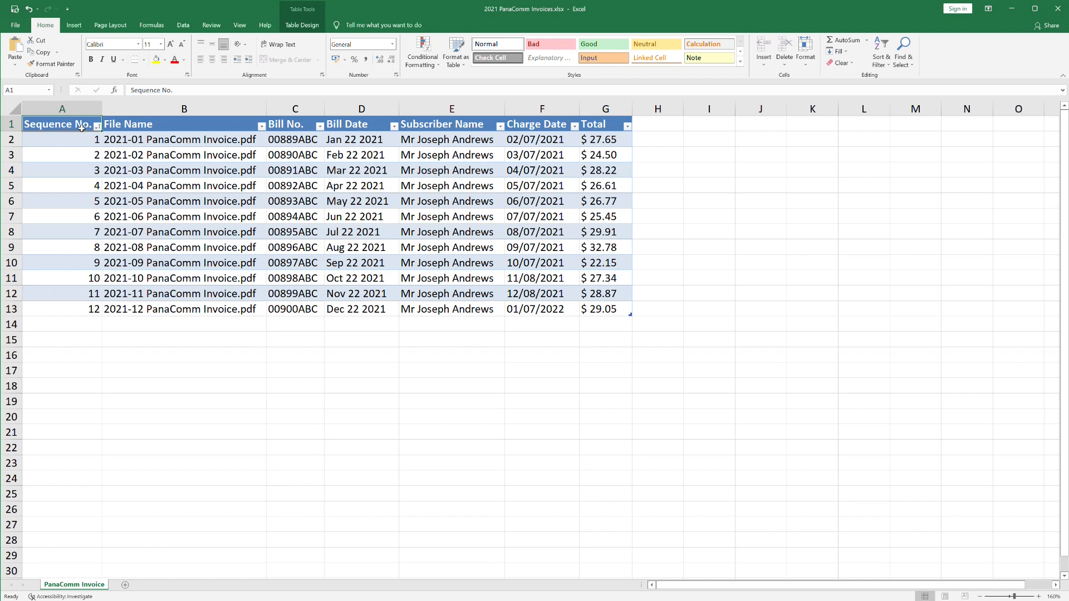
# Check the header row and the invoice data rows of the exported table in the Excel workbook
pyautogui.moveTo(613, 129); pyautogui.dragTo(60, 128)
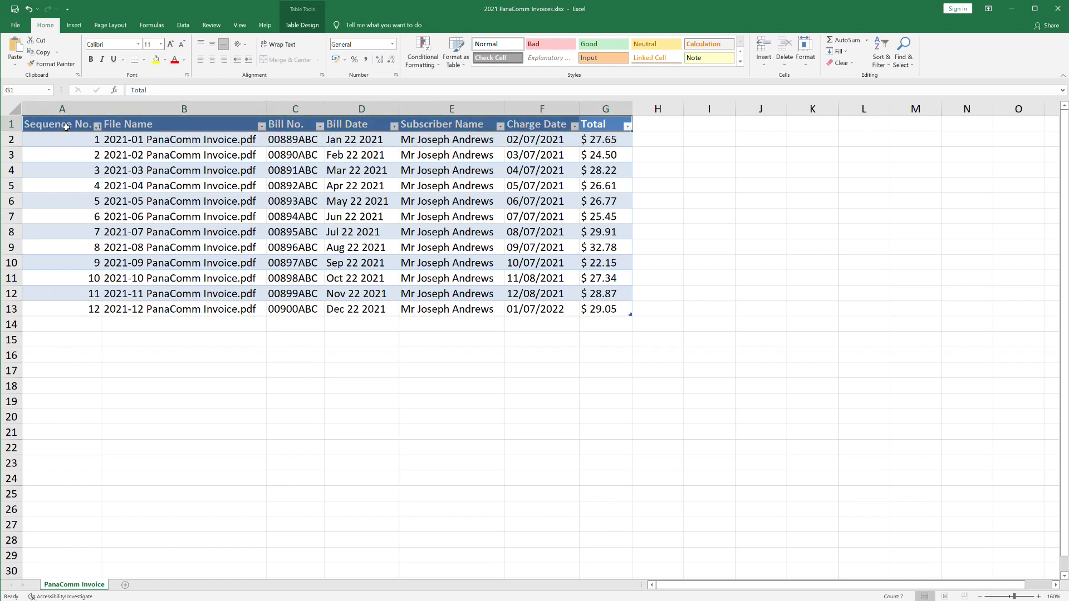
pyautogui.click(78, 128)
pyautogui.moveTo(78, 143); pyautogui.dragTo(607, 319)
pyautogui.click(609, 312)
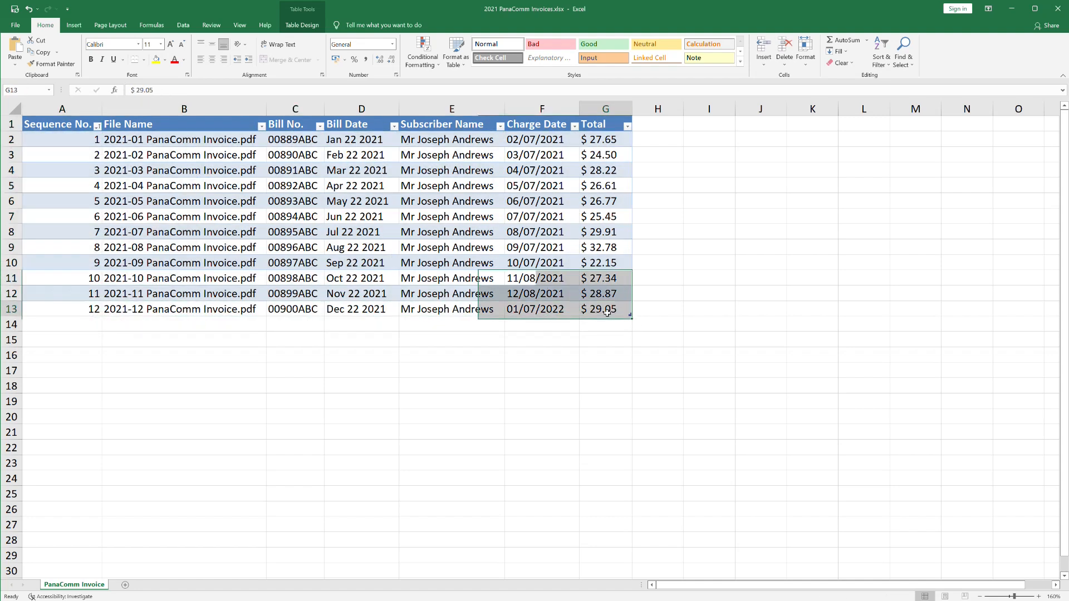
pyautogui.click(64, 128)
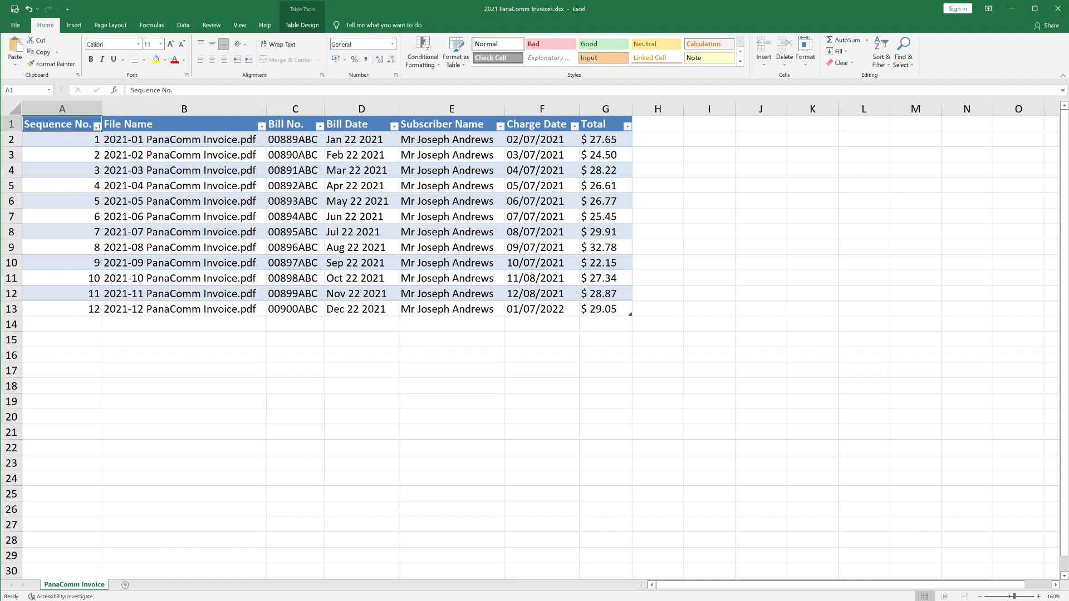